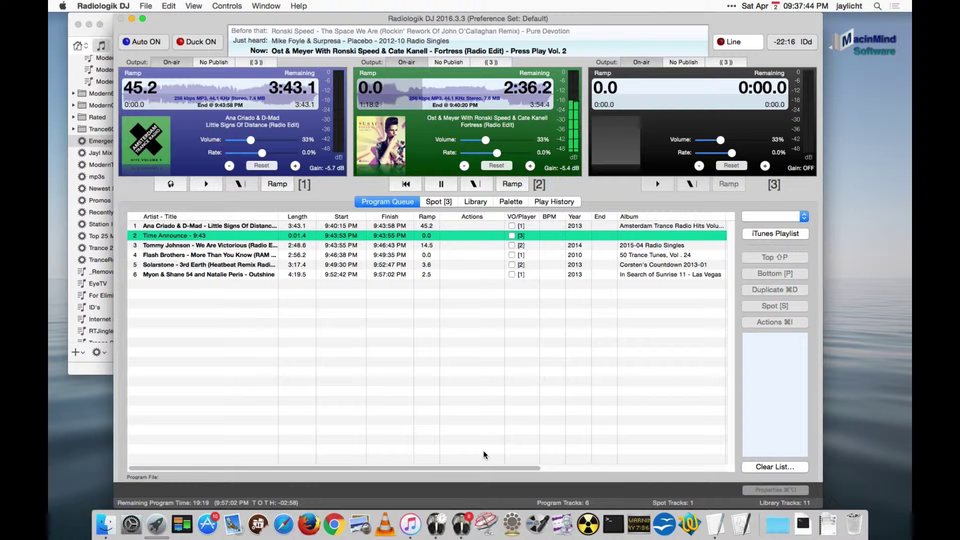
- Bring the Nicecast Broadcast window forward from the Dock
left_click(487, 525)
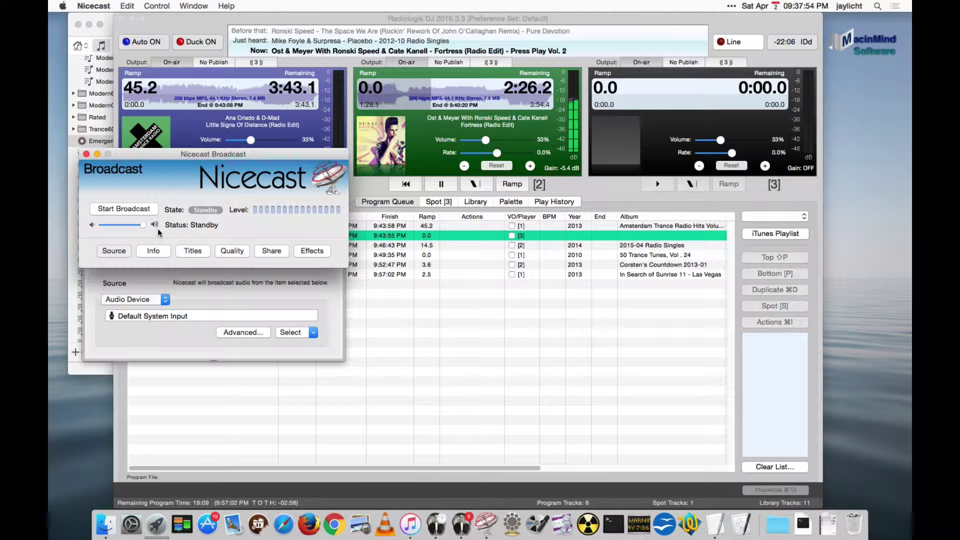
- Set Nicecast's source to the Radiologik DJ application, start broadcasting, and lower the volume
left_click(155, 299)
left_click(124, 289)
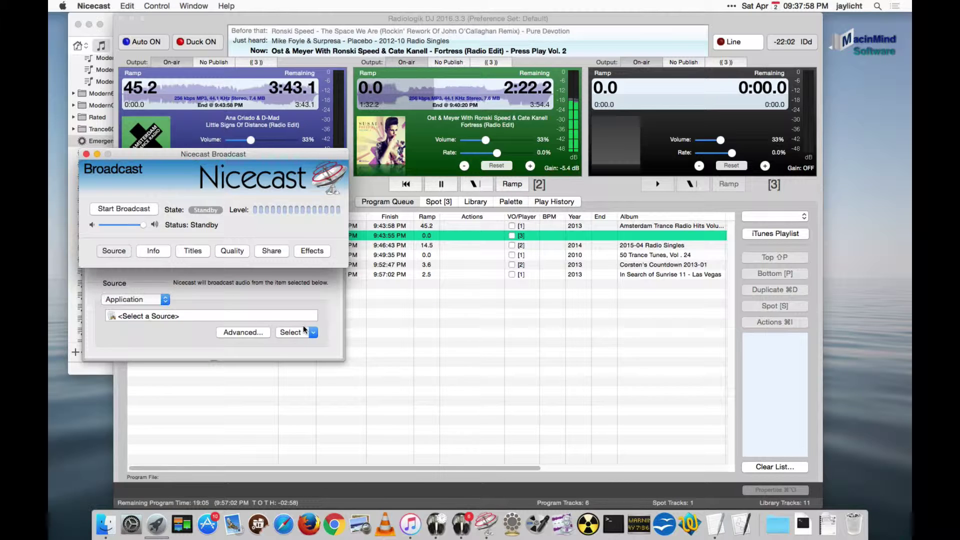
left_click(305, 330)
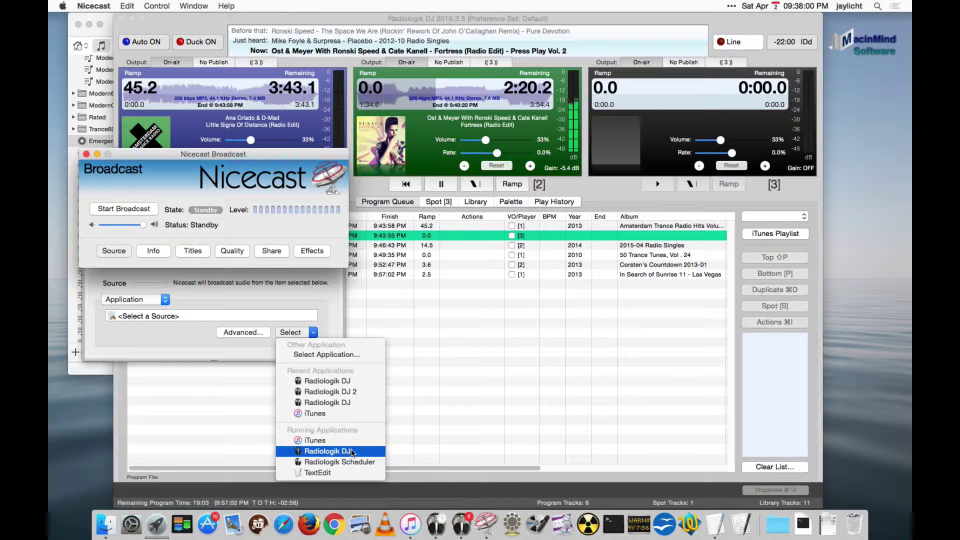
left_click(328, 451)
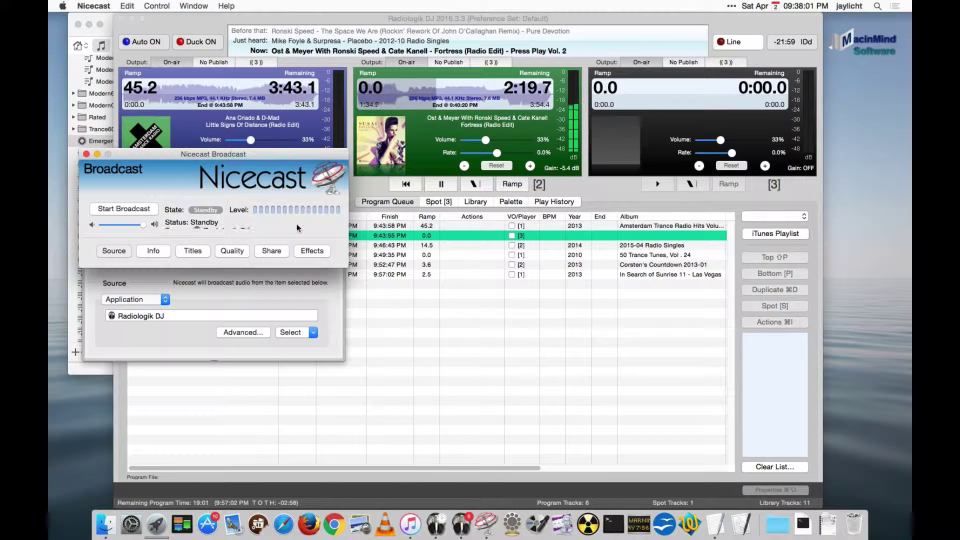
left_click(142, 210)
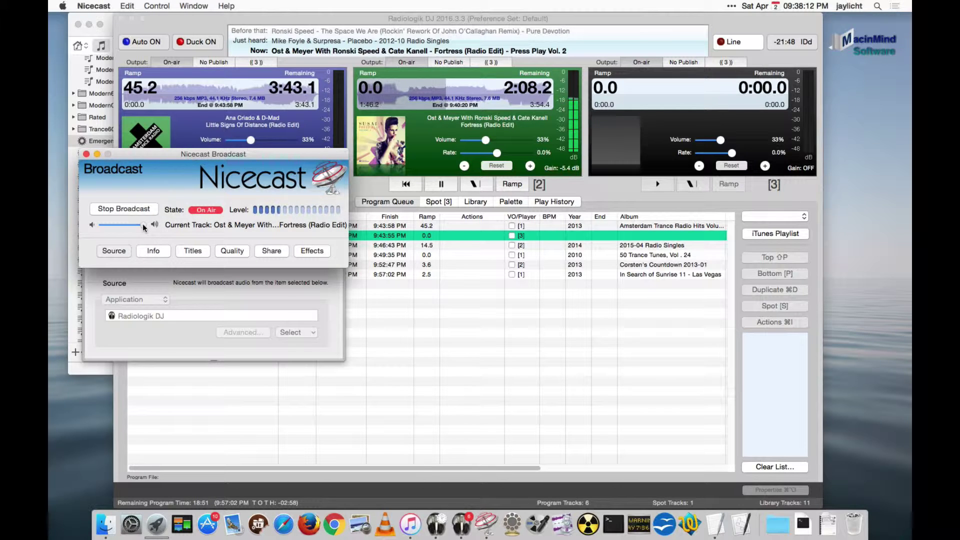
left_click_drag(142, 223, 97, 228)
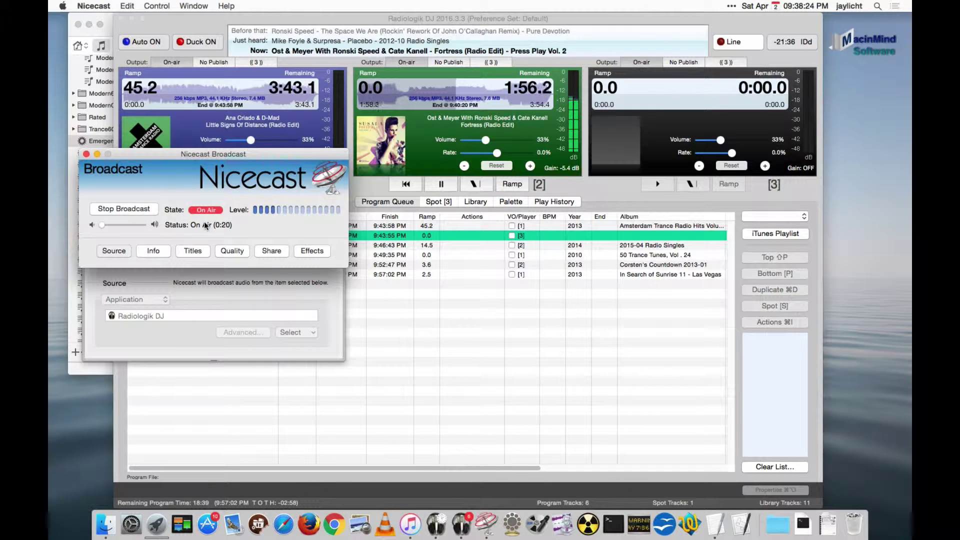
- Stop the broadcast and switch Nicecast's source to Audio Device
left_click(140, 210)
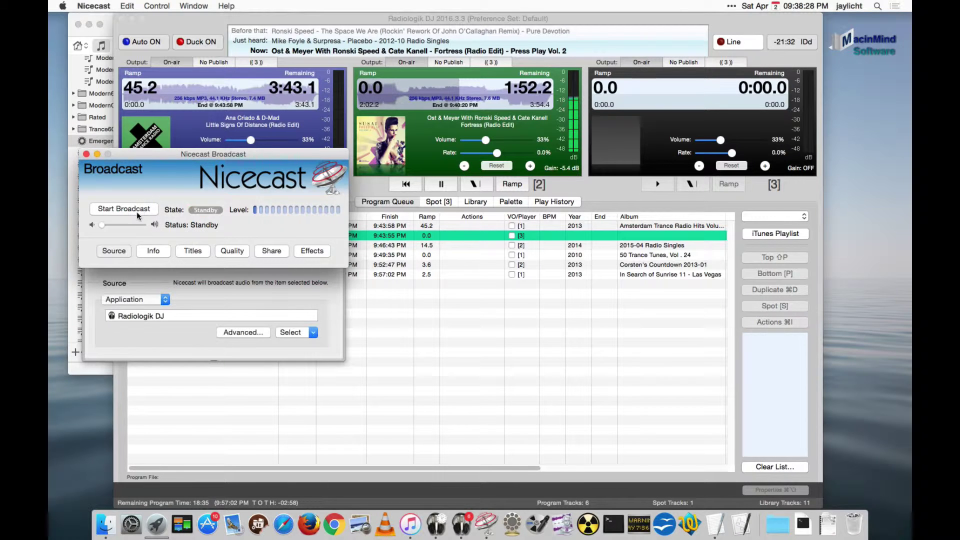
left_click(148, 298)
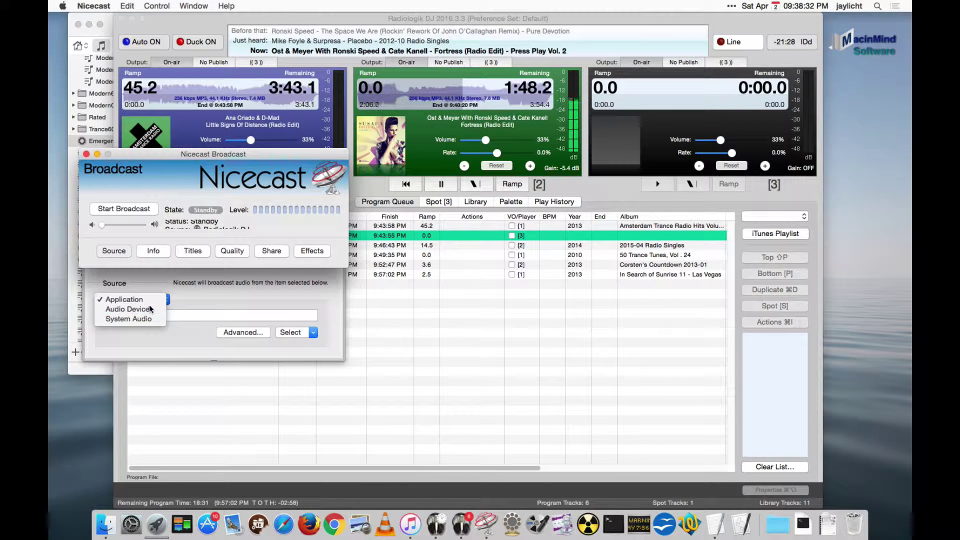
left_click(149, 306)
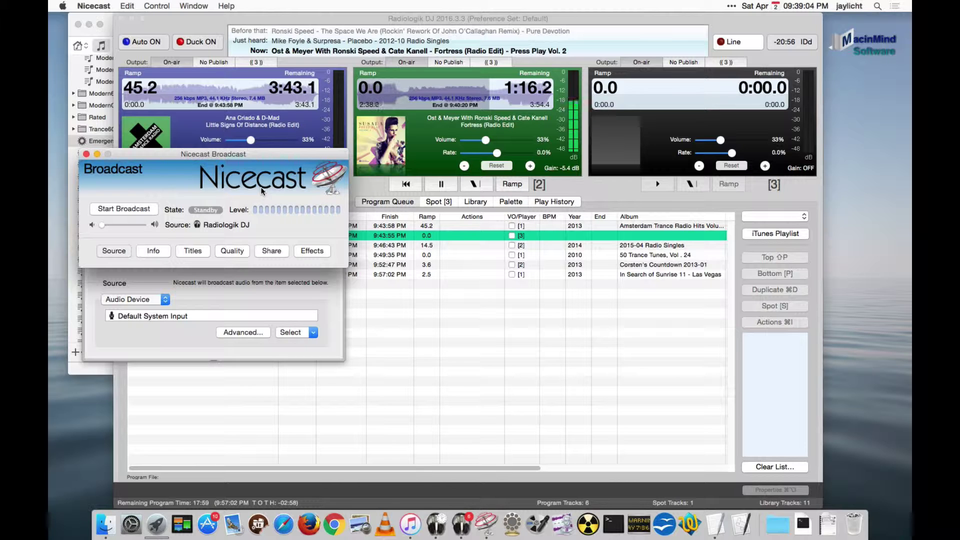
- Go on air from the Default System Input device and bring Radiologik DJ forward
left_click_drag(284, 158, 278, 192)
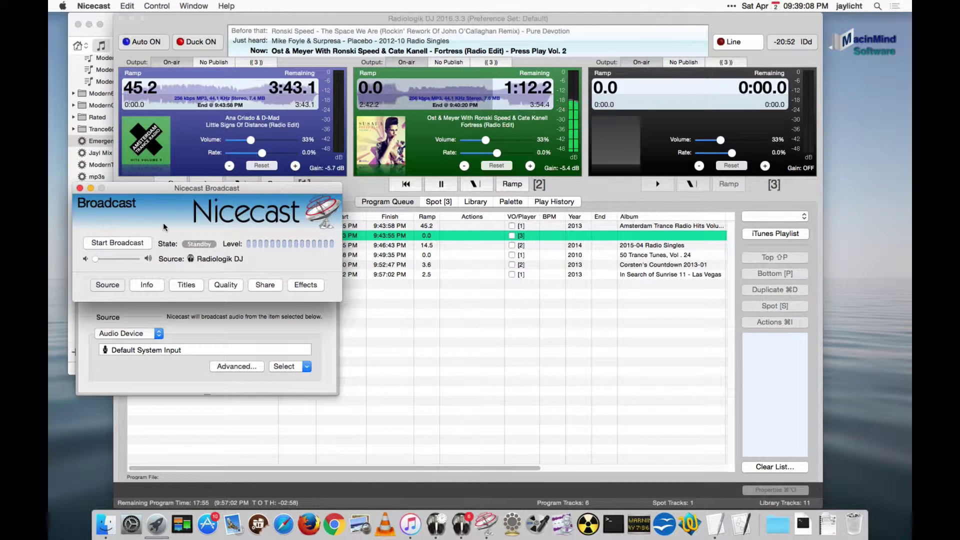
left_click(127, 245)
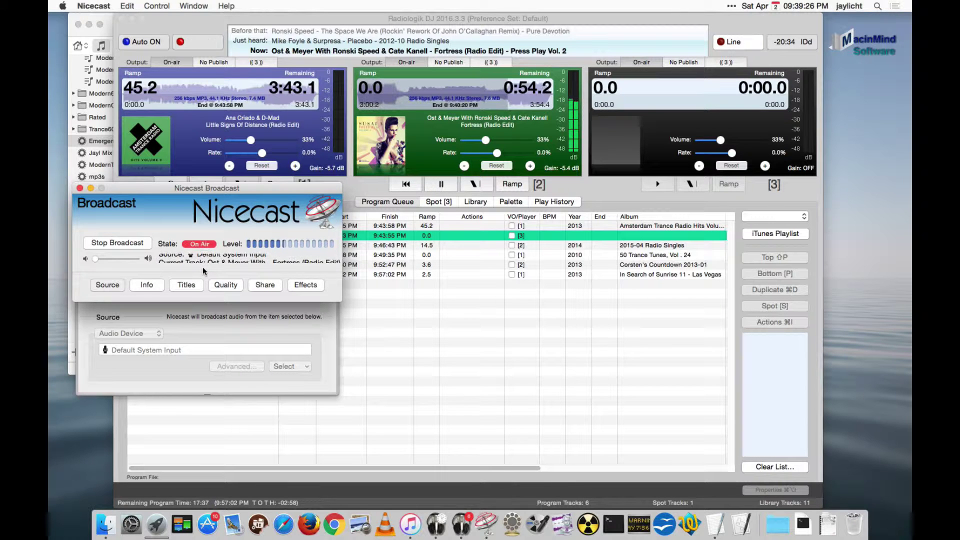
left_click(201, 18)
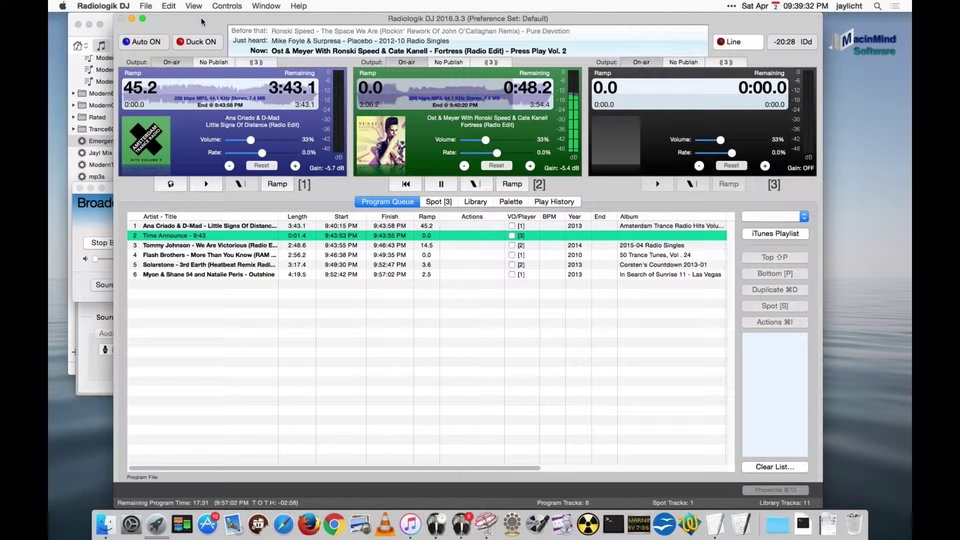
- Inspect NicecastTrackTitlesOverride in Radiologik DJ's Advanced preferences, then cancel without changes
key("super+comma")
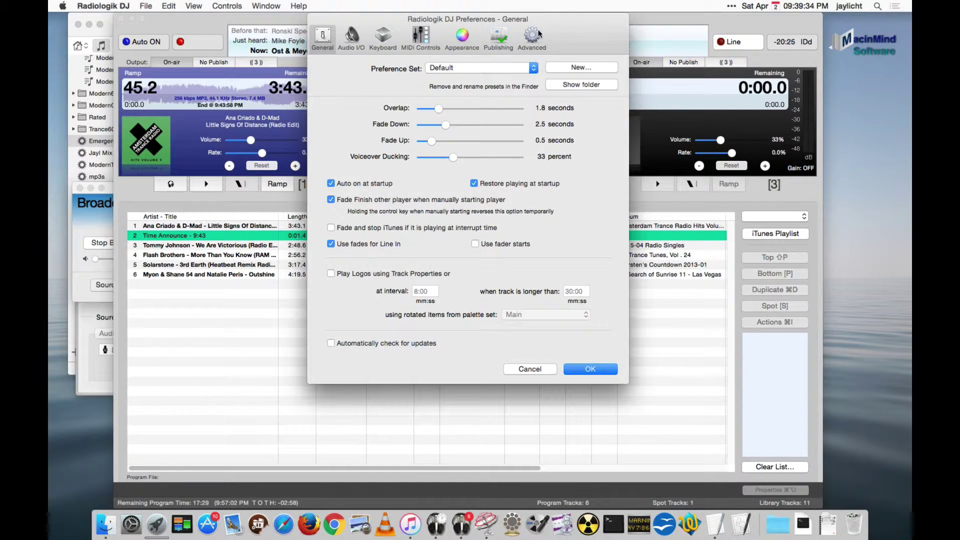
left_click(534, 36)
left_click(400, 150)
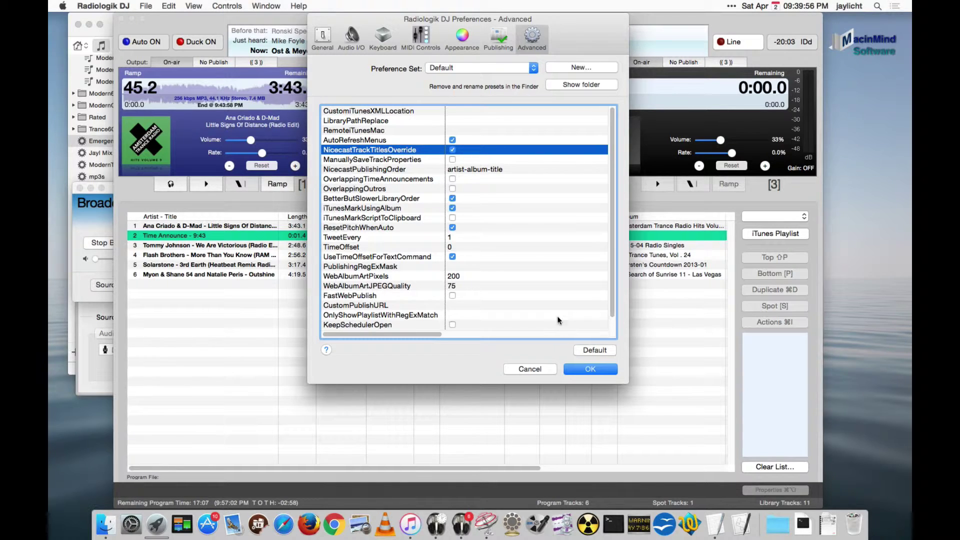
left_click(549, 369)
- Stop the broadcast, set the source back to the Radiologik DJ application, and restart it
left_click(94, 211)
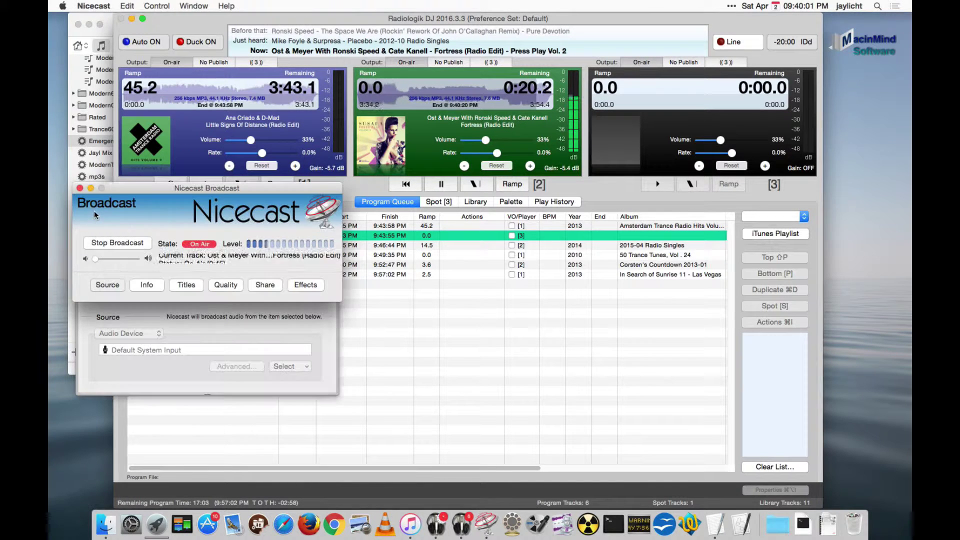
left_click(115, 243)
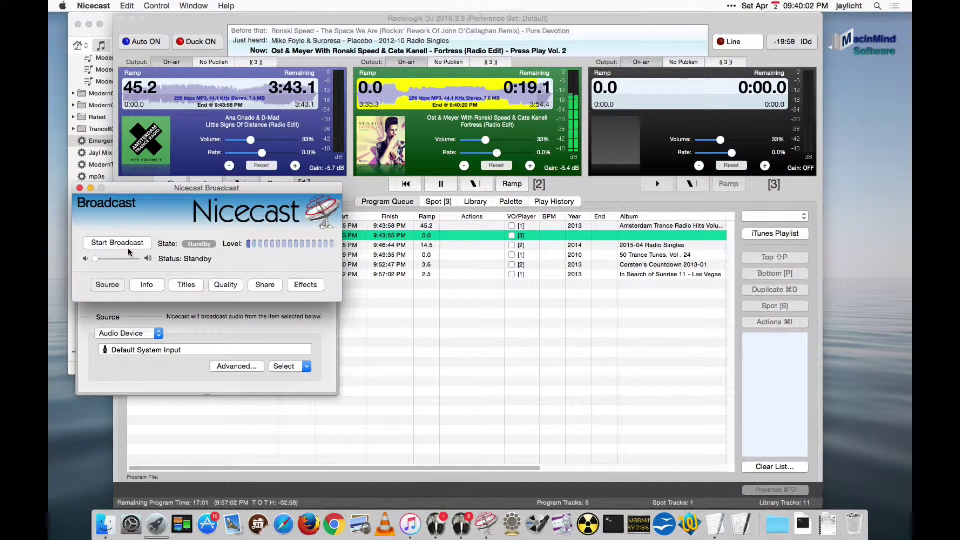
left_click(150, 333)
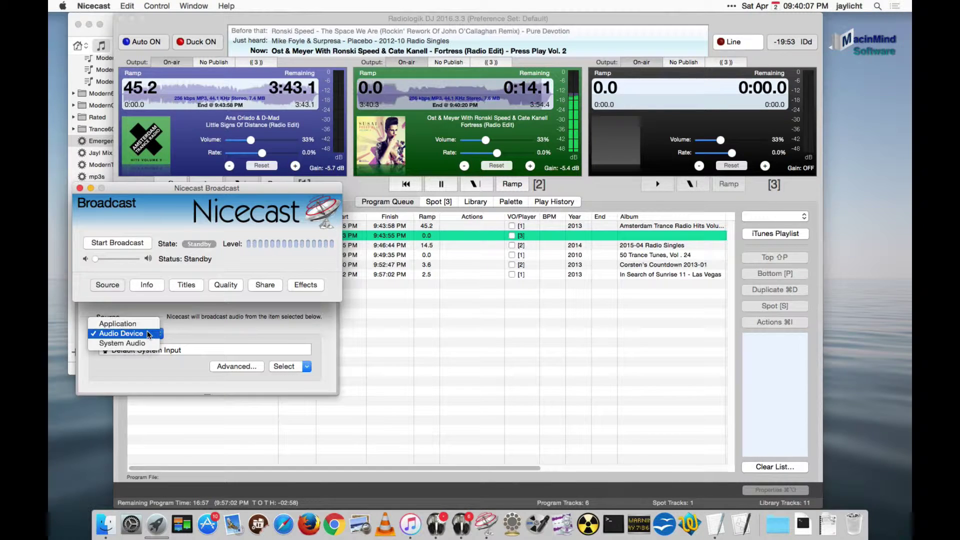
left_click(145, 324)
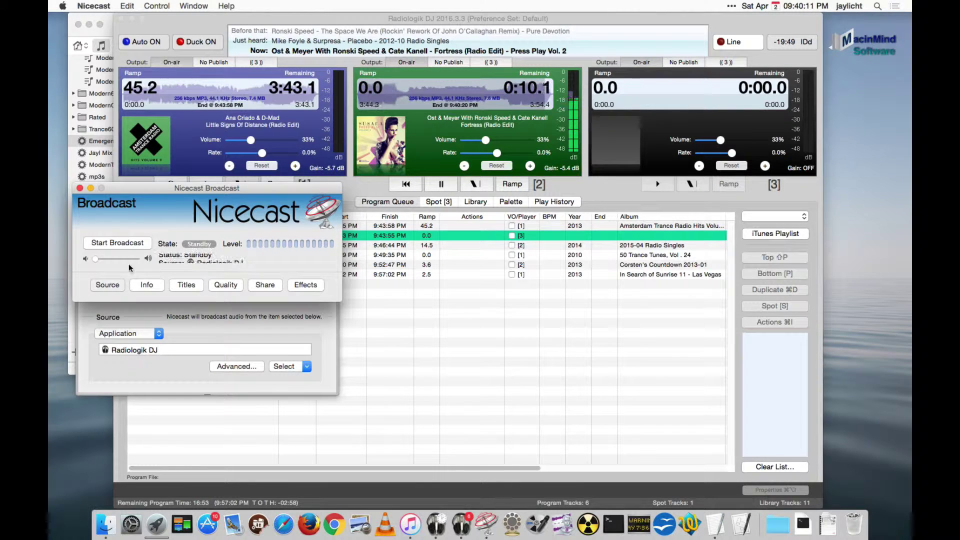
left_click(122, 243)
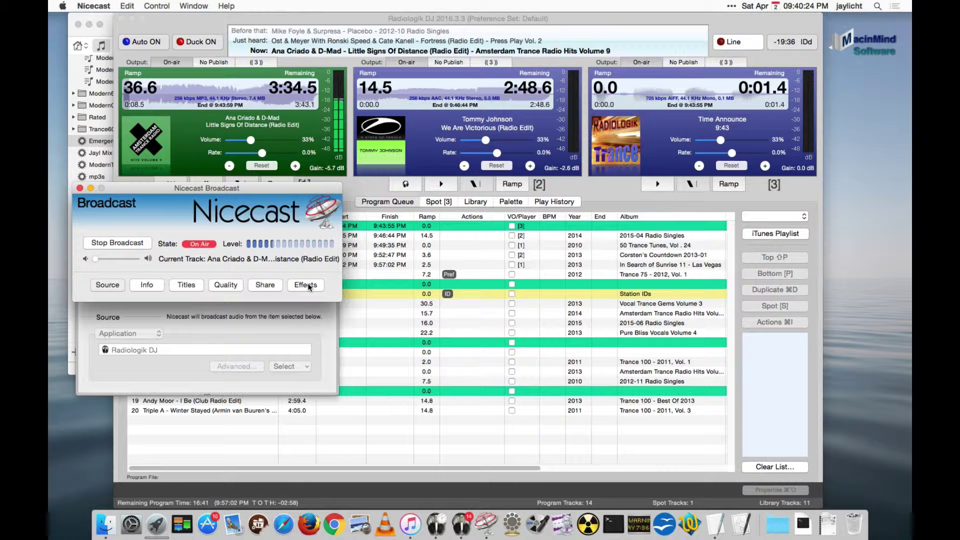
- Open Nicecast's Effects rack, move it aside, and bring Radiologik DJ forward
left_click(306, 284)
left_click_drag(378, 131, 445, 140)
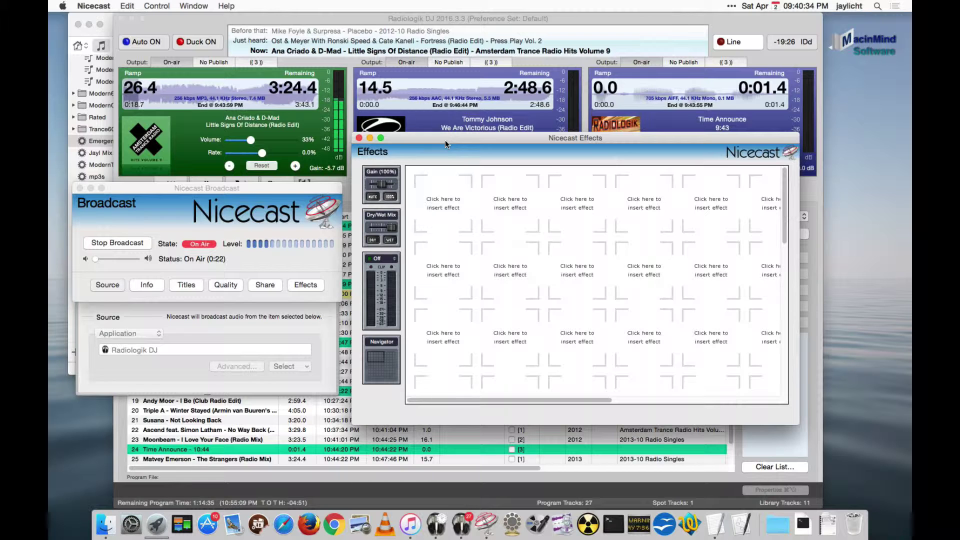
left_click(419, 19)
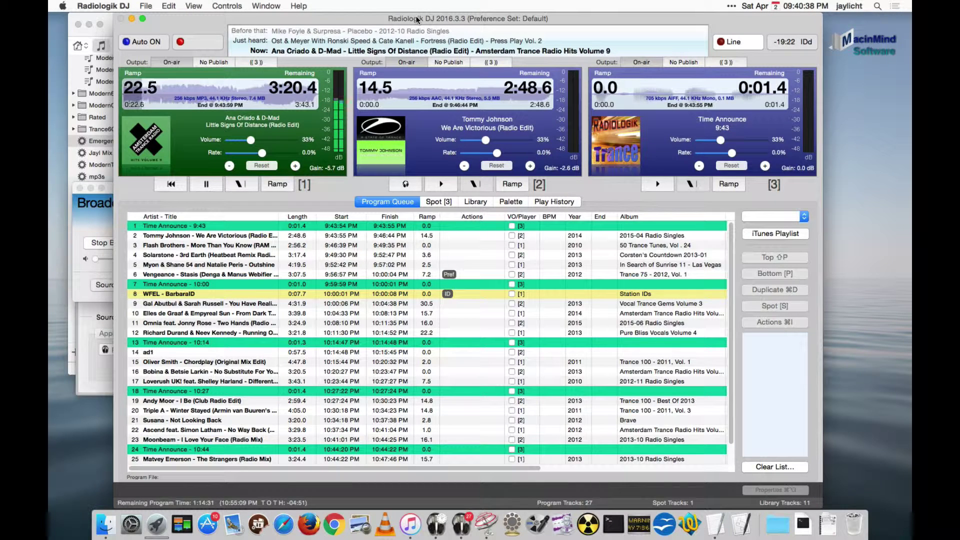
- Turn the broadcast volume up to maximum and insert an effect into the first slot
left_click(94, 260)
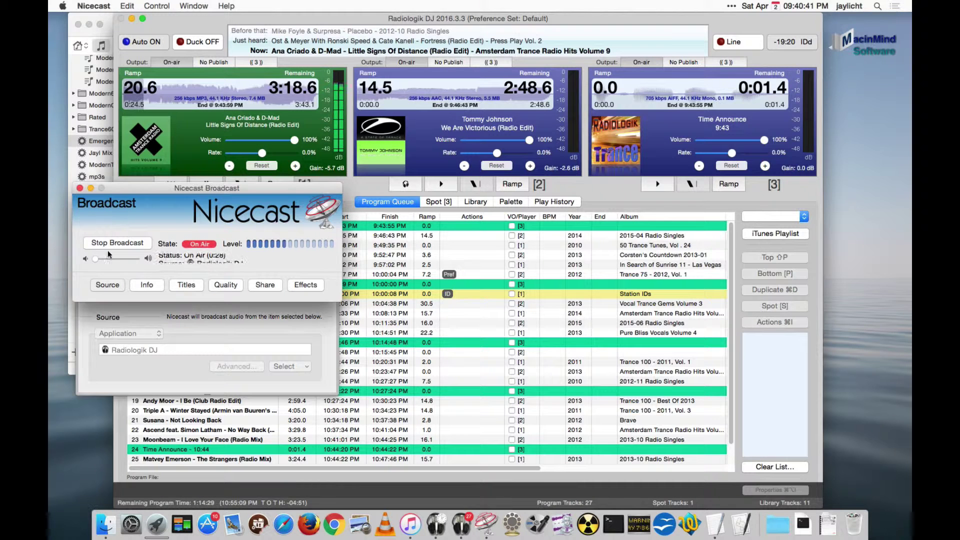
left_click_drag(94, 260, 165, 263)
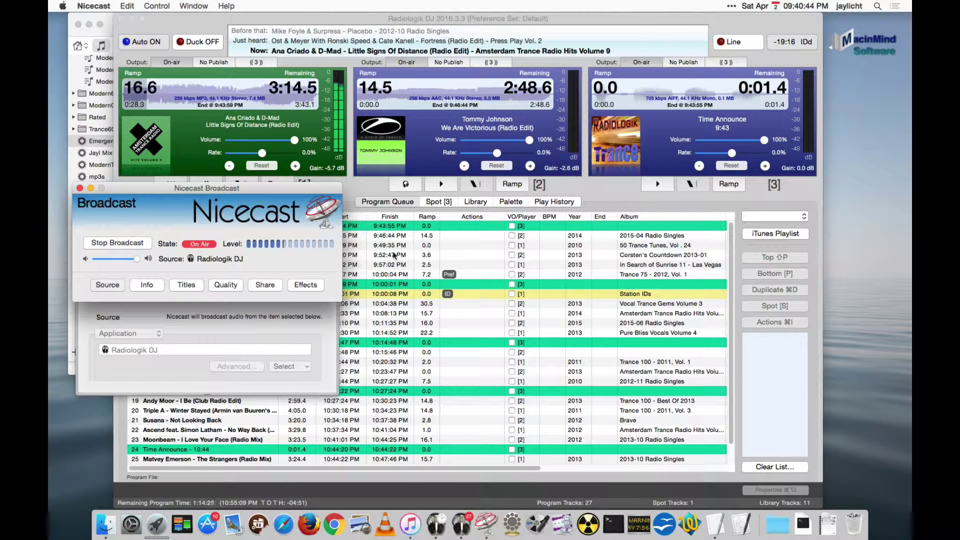
left_click(306, 285)
left_click(442, 192)
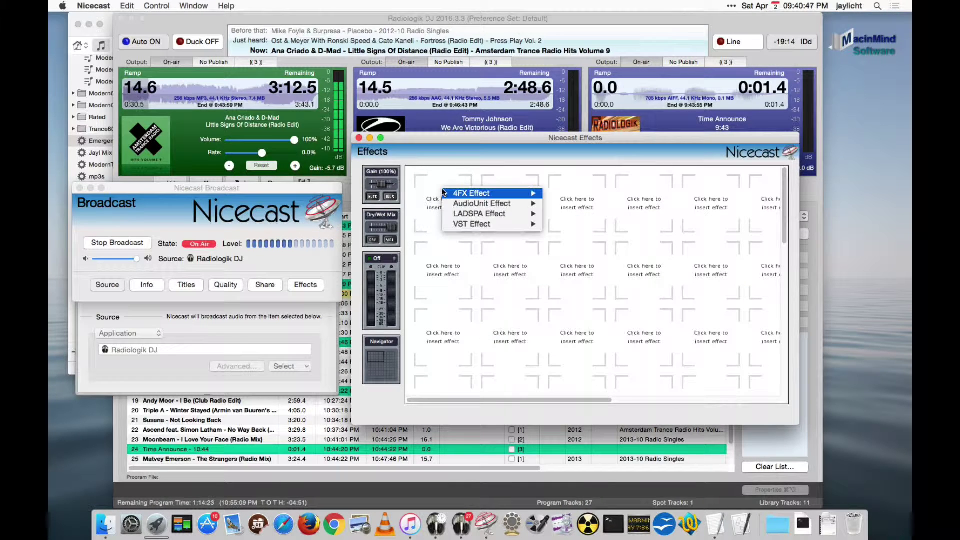
- Raise the Multiband Compressor pre-gain to 12.83 dB and post-gain to 12.31 dB
mouse_move(444, 193)
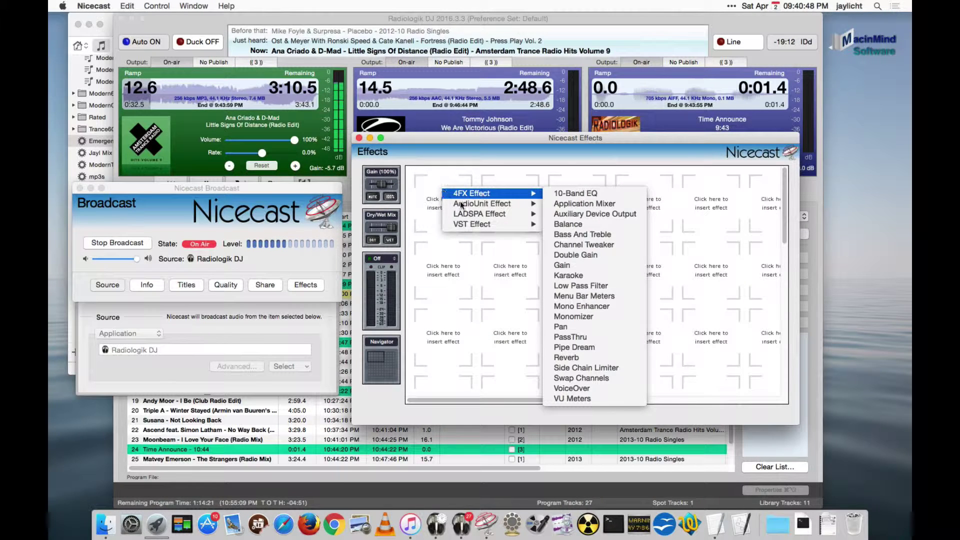
mouse_move(485, 204)
mouse_move(559, 210)
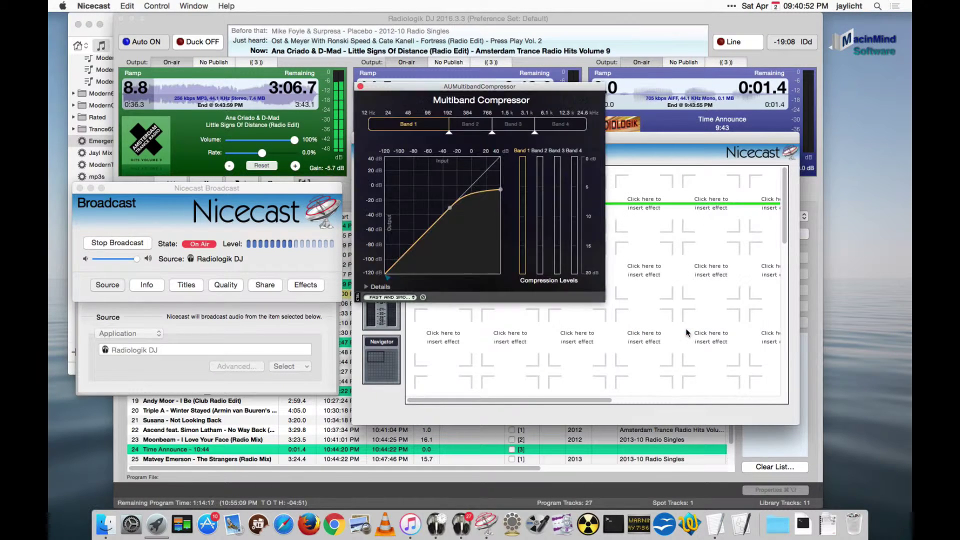
left_click(366, 286)
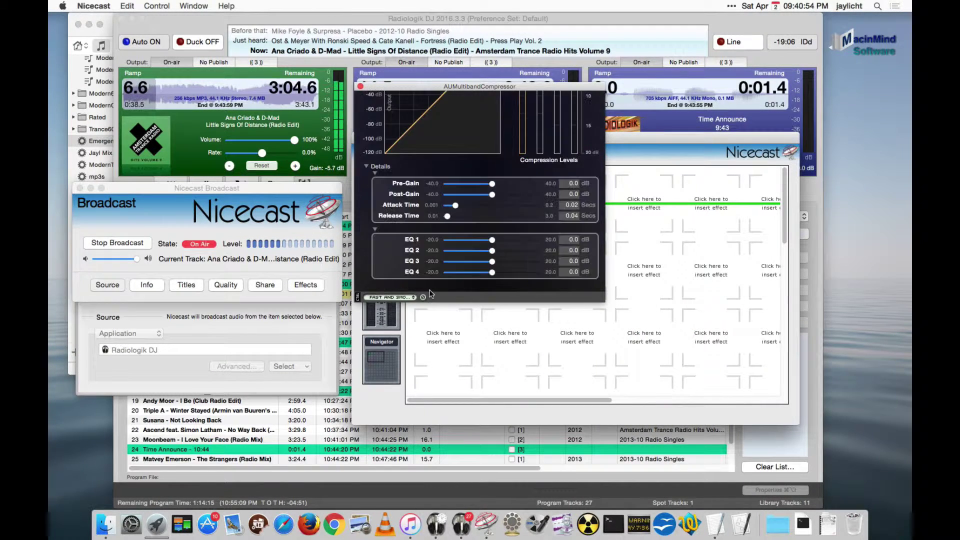
mouse_move(492, 183)
left_mouse_down()
mouse_move(503, 195)
mouse_move(507, 184)
left_mouse_up()
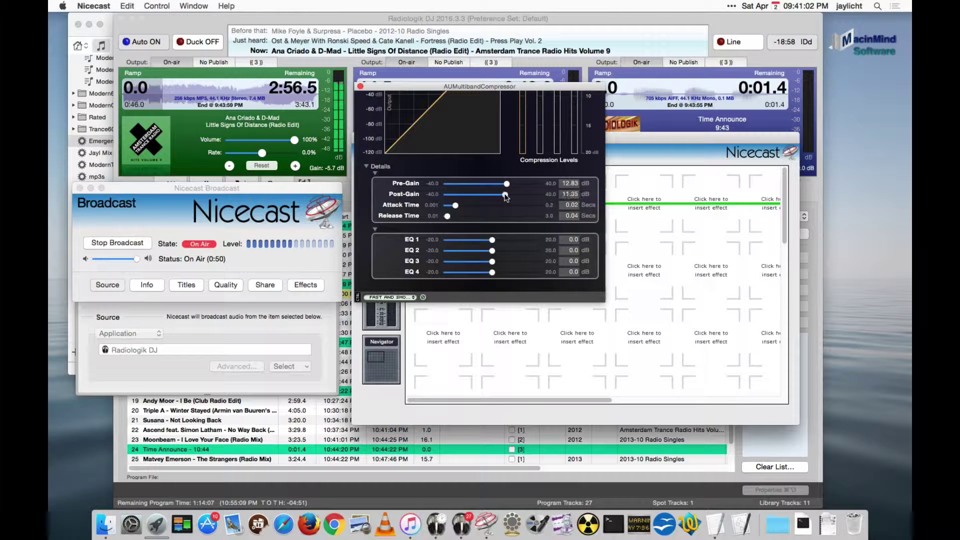
left_click(366, 168)
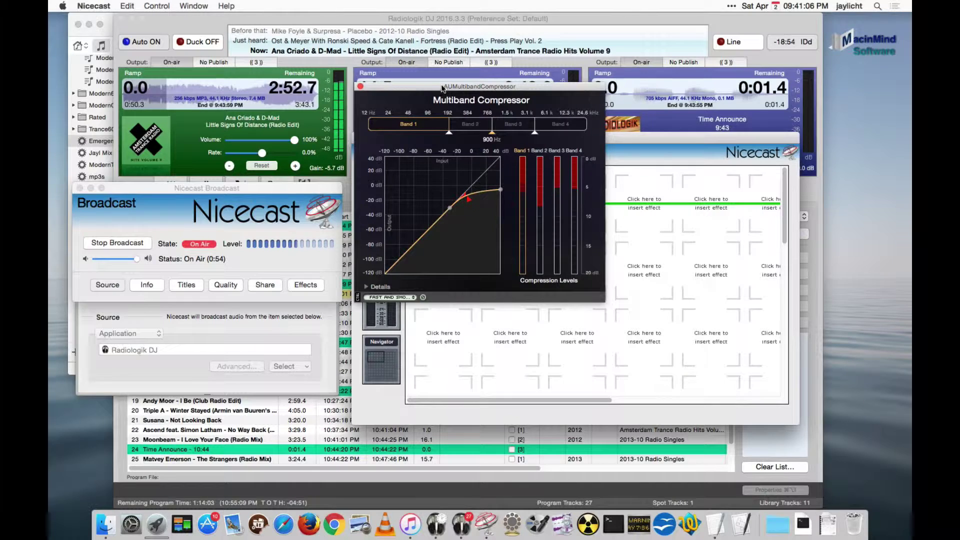
left_click_drag(442, 87, 152, 20)
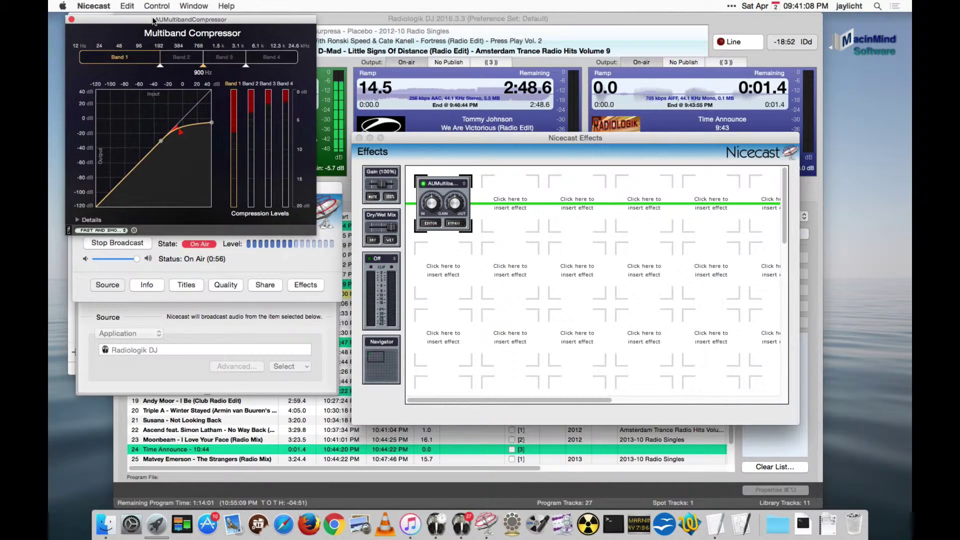
- Switch the Effects window's level meter from Off to Out Peak
left_click(459, 142)
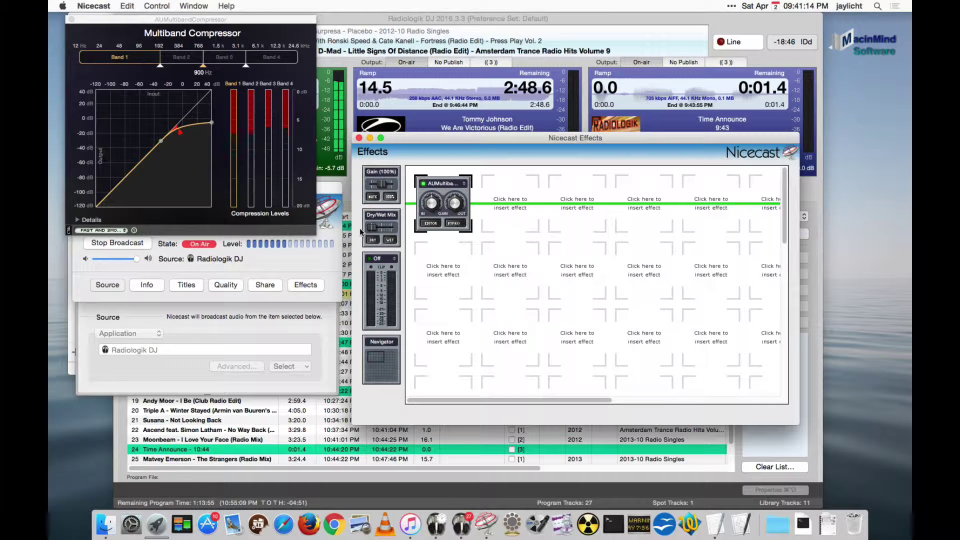
left_click(393, 258)
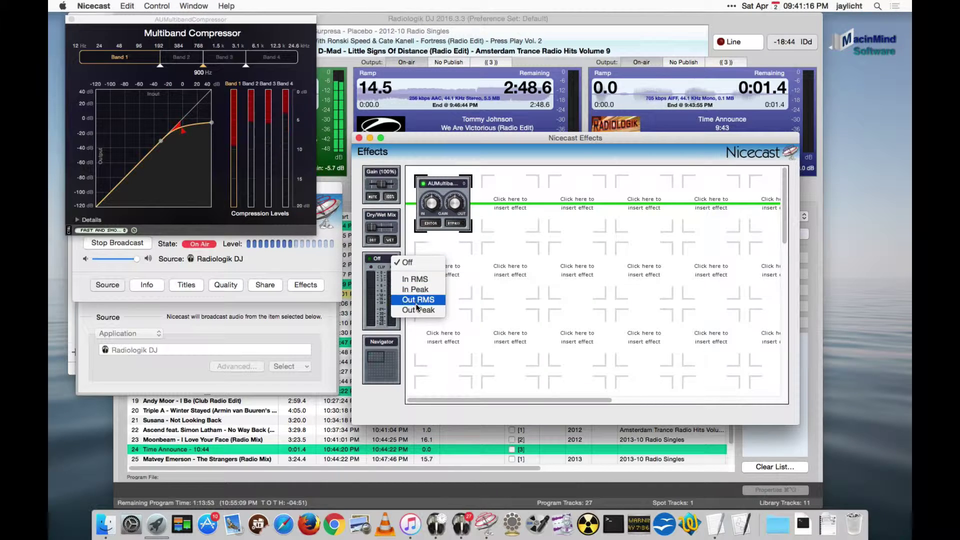
left_click(418, 310)
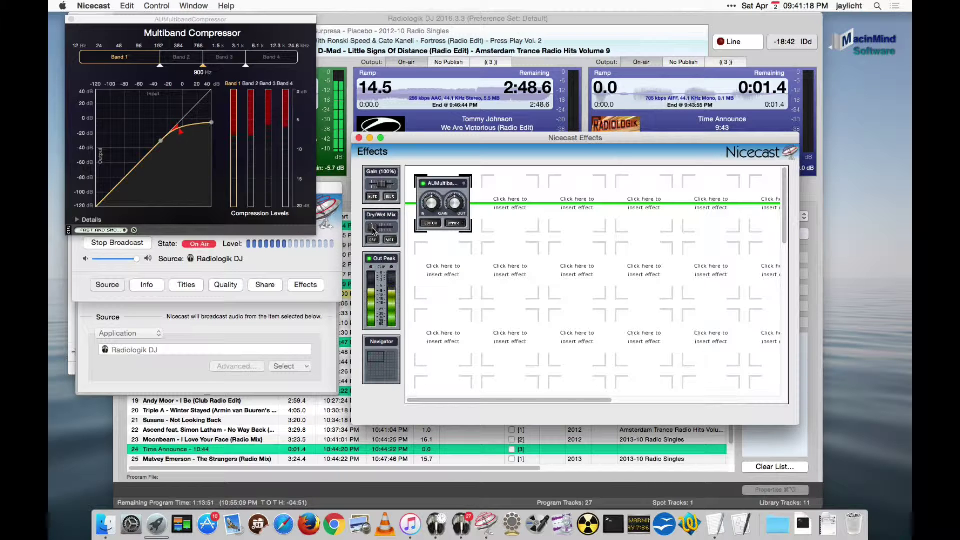
- Rebalance the compressor's Dry/Wet Mix slider between fully wet and slightly dry
left_click_drag(374, 231, 399, 233)
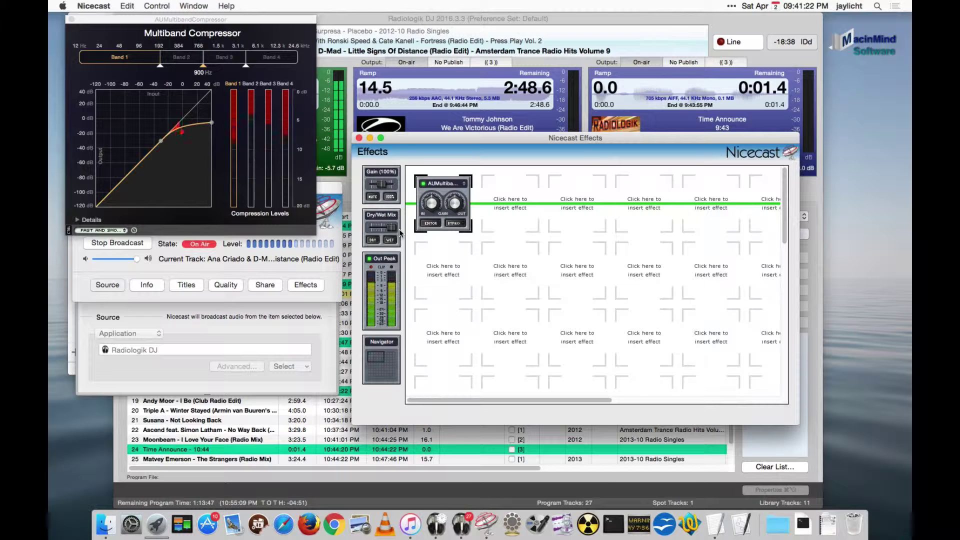
left_click(378, 243)
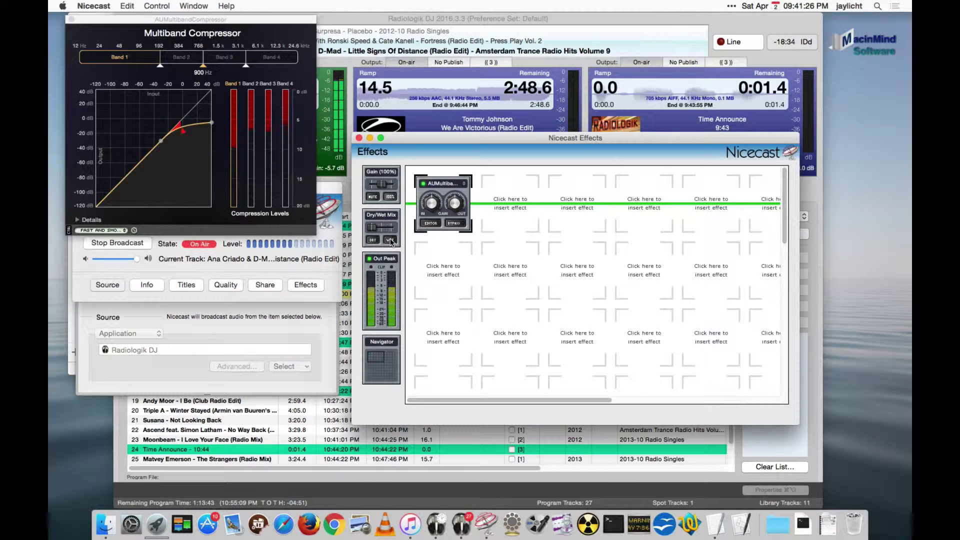
left_click(392, 242)
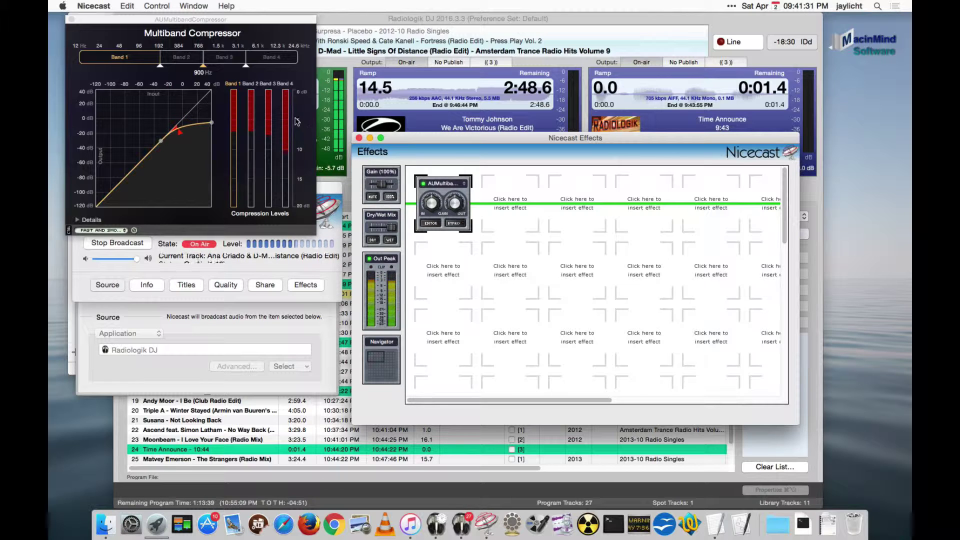
- Close the compressor and Effects windows and lower the broadcast volume
left_click(71, 19)
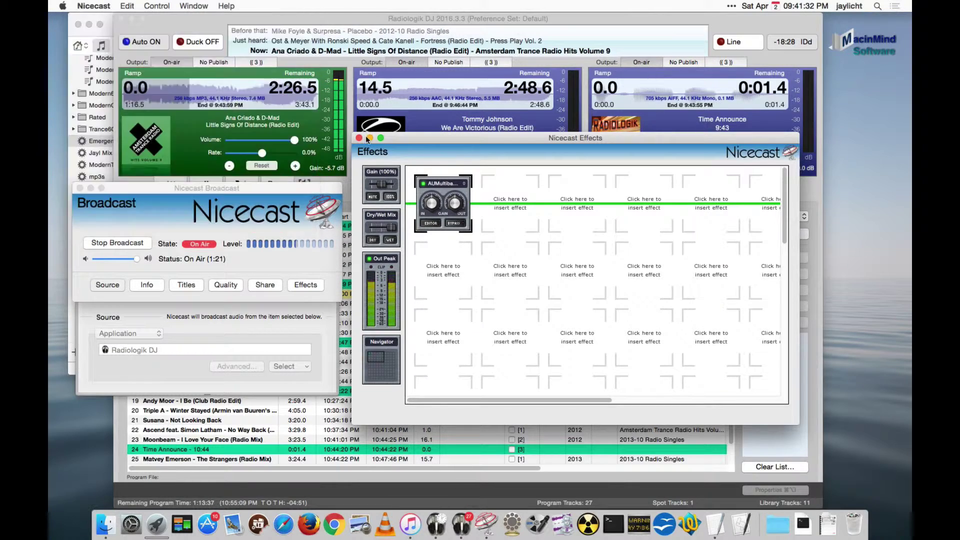
left_click(369, 138)
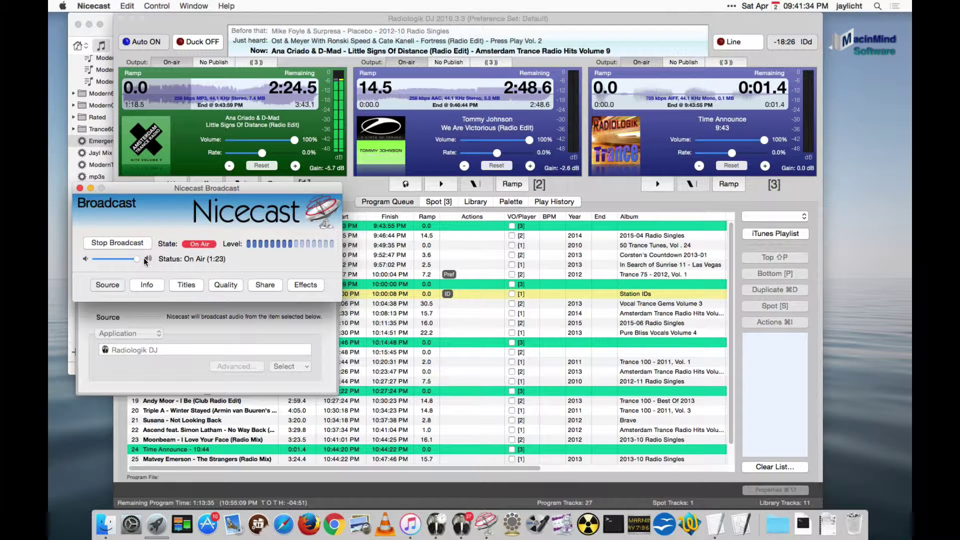
left_click_drag(136, 259, 97, 259)
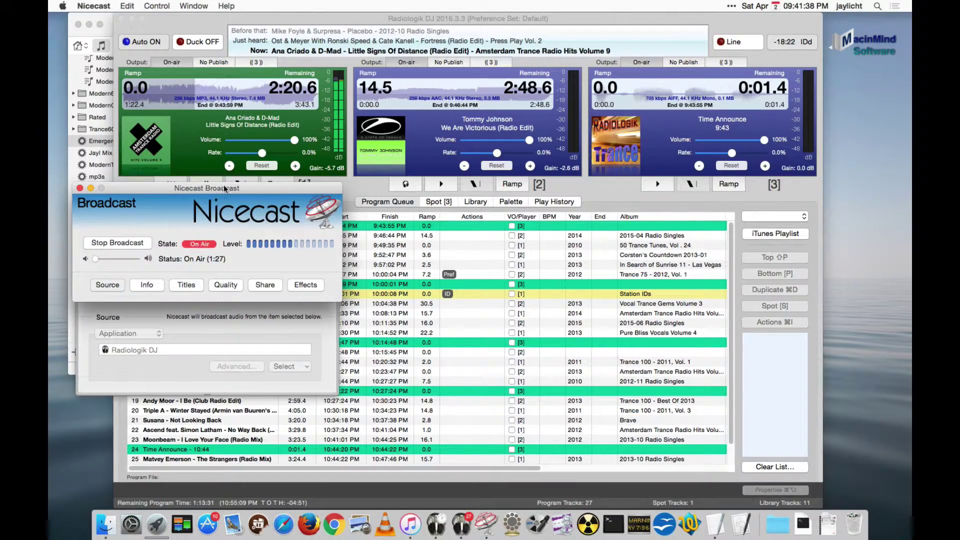
left_click_drag(209, 194, 460, 185)
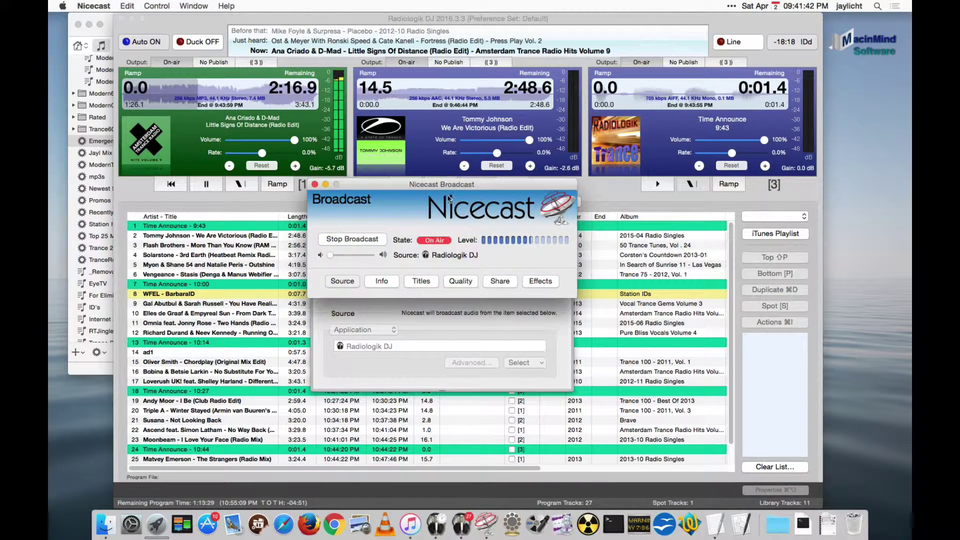
- Keep Nicecast track titles as Artist and Title, without Album
left_click(420, 280)
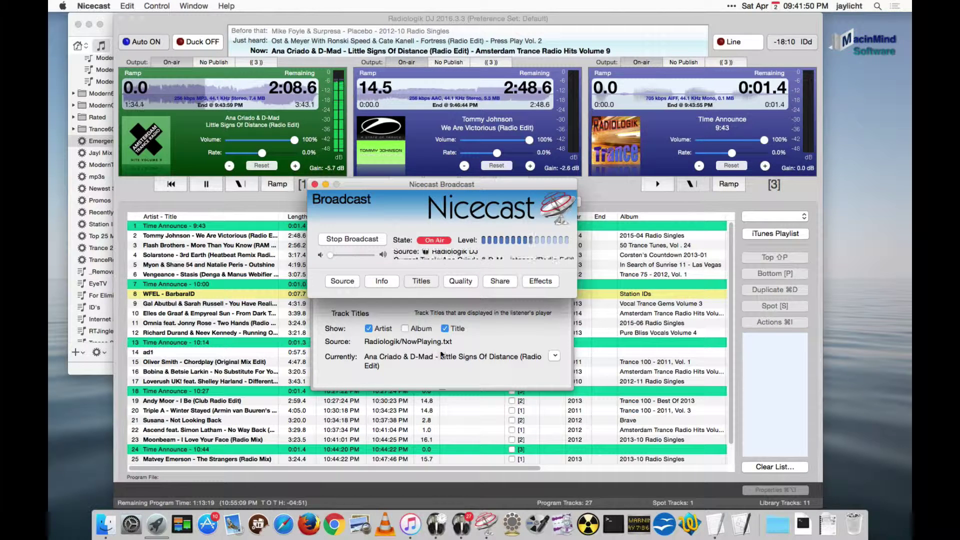
left_click(405, 328)
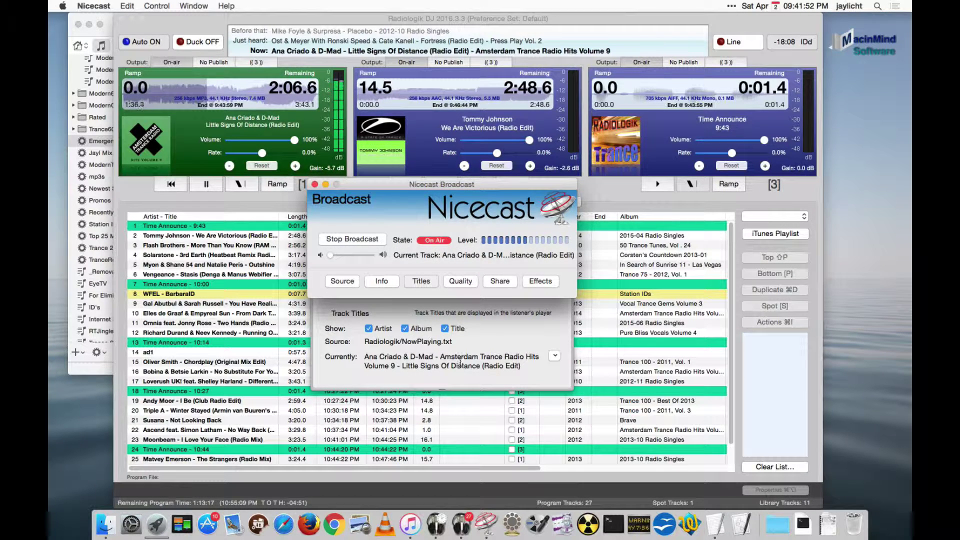
left_click(406, 330)
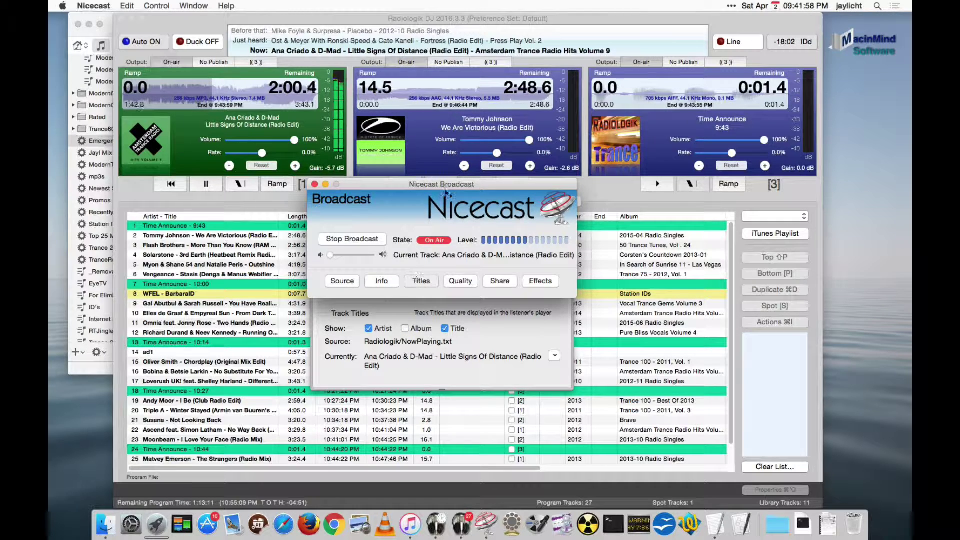
left_click_drag(443, 188, 747, 98)
- Select the NicecastPublishingOrder setting in Radiologik DJ's Advanced preferences
left_click(532, 17)
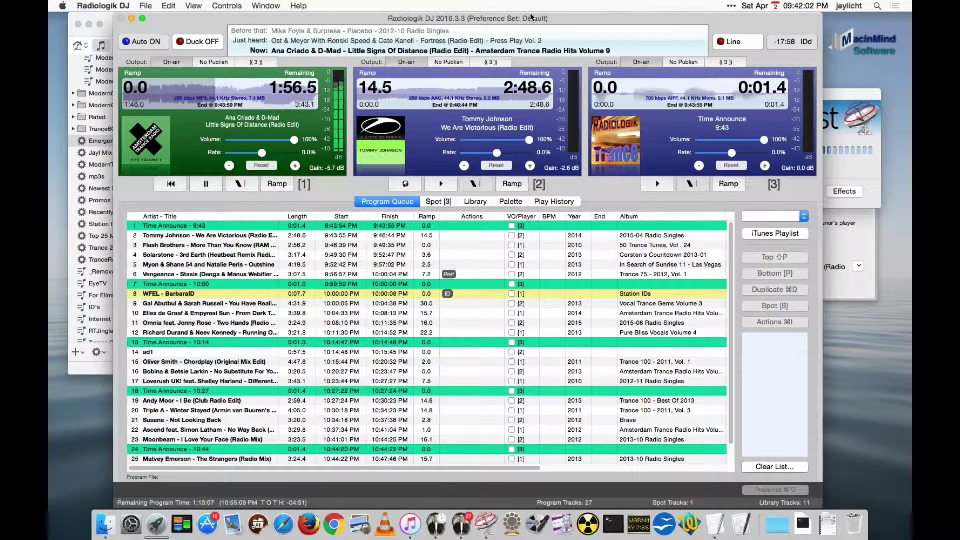
key("super+comma")
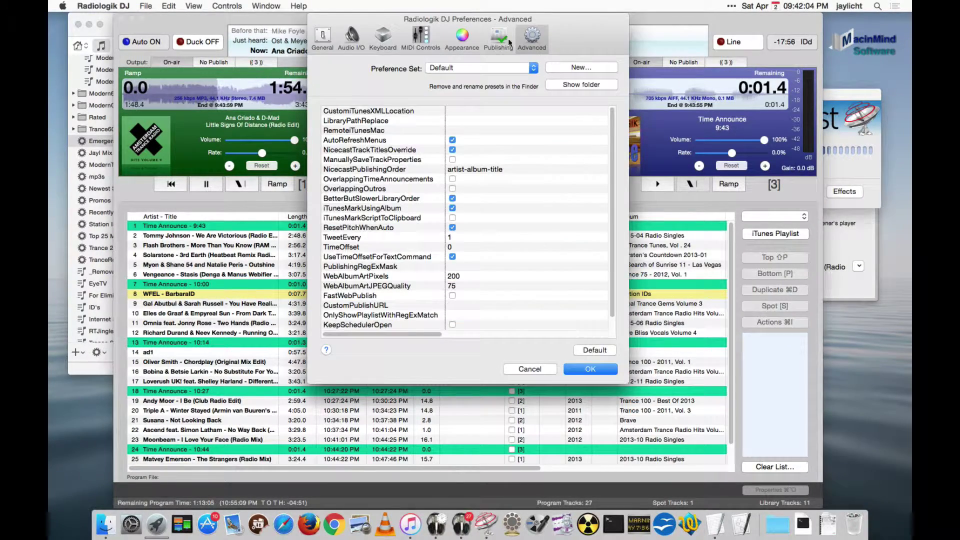
left_click(494, 40)
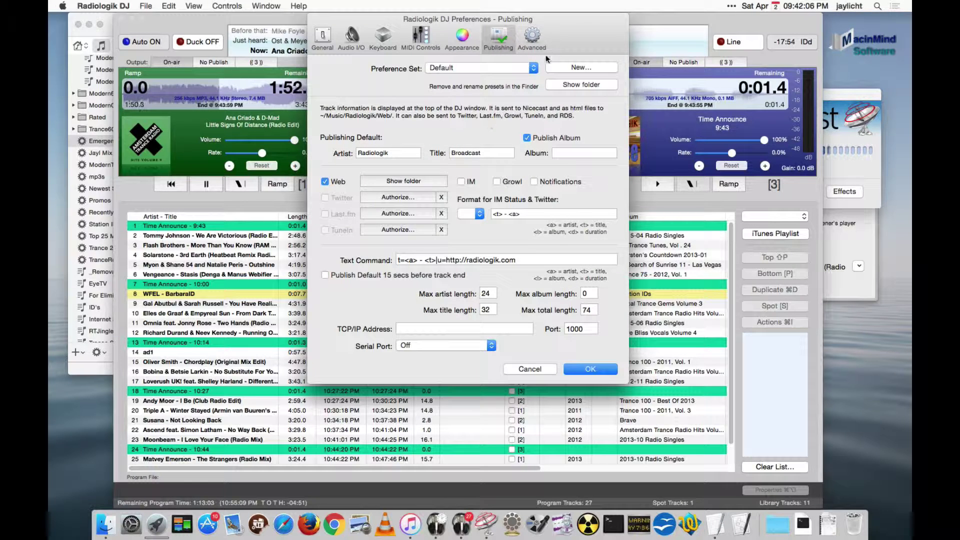
left_click(532, 39)
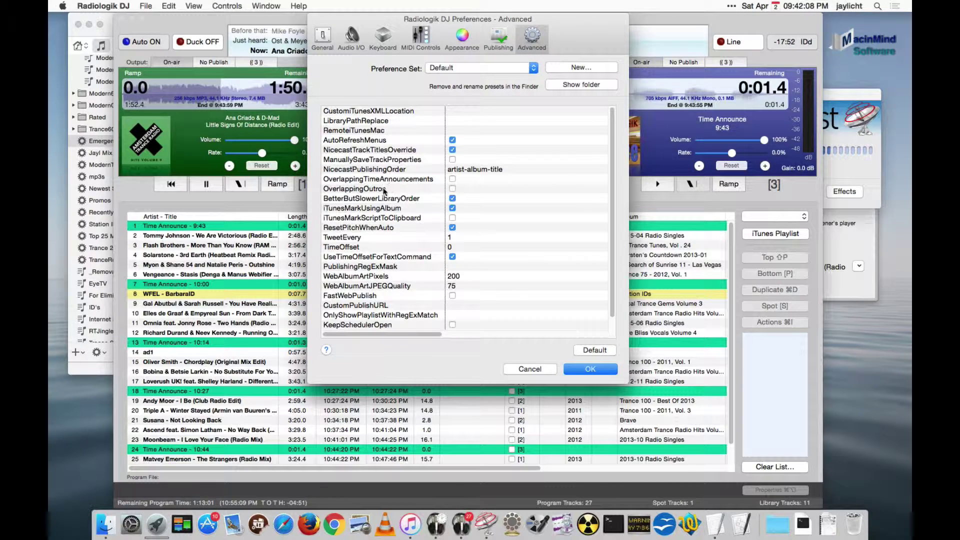
left_click(470, 171)
left_click(849, 104)
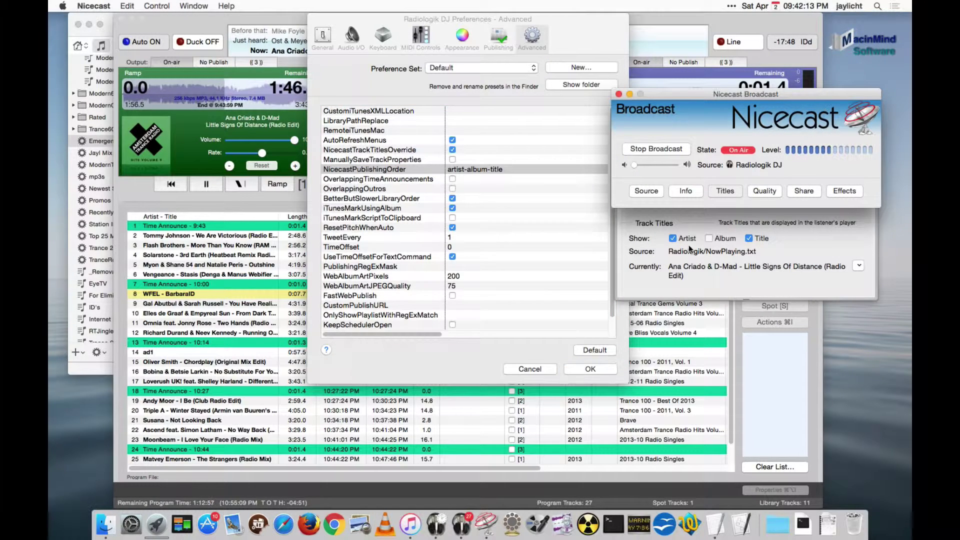
- Set NicecastPublishingOrder to artist-album-title and save the preferences with OK
double_click(454, 170)
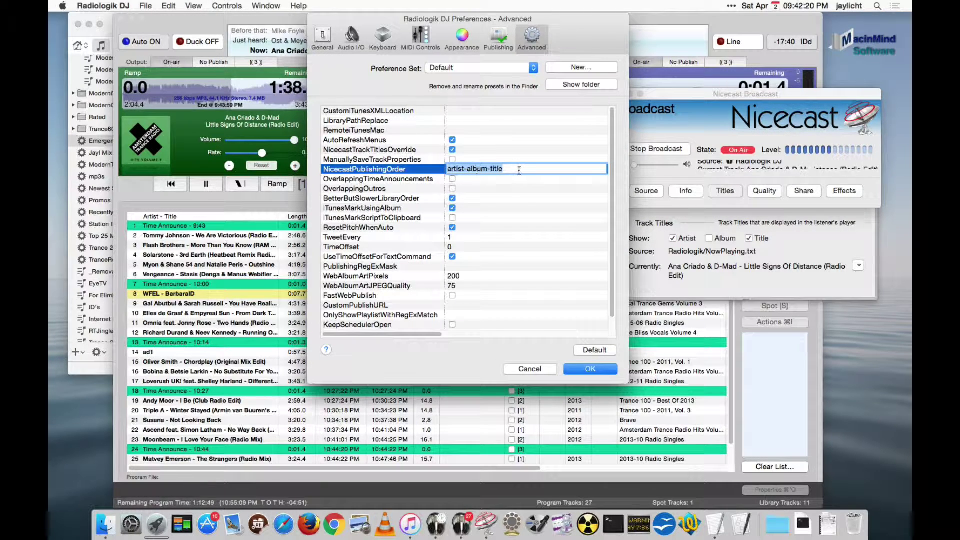
left_click(749, 274)
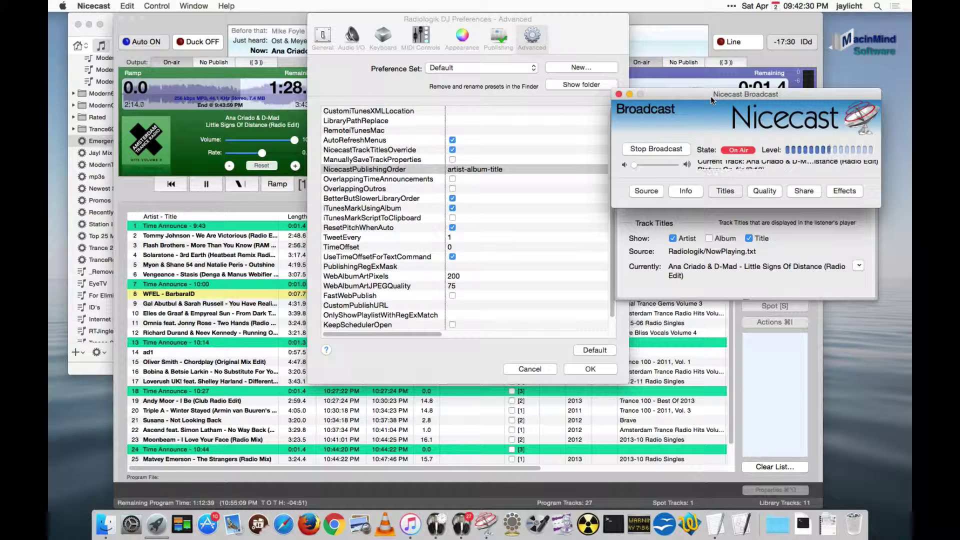
left_click(575, 370)
left_click(580, 368)
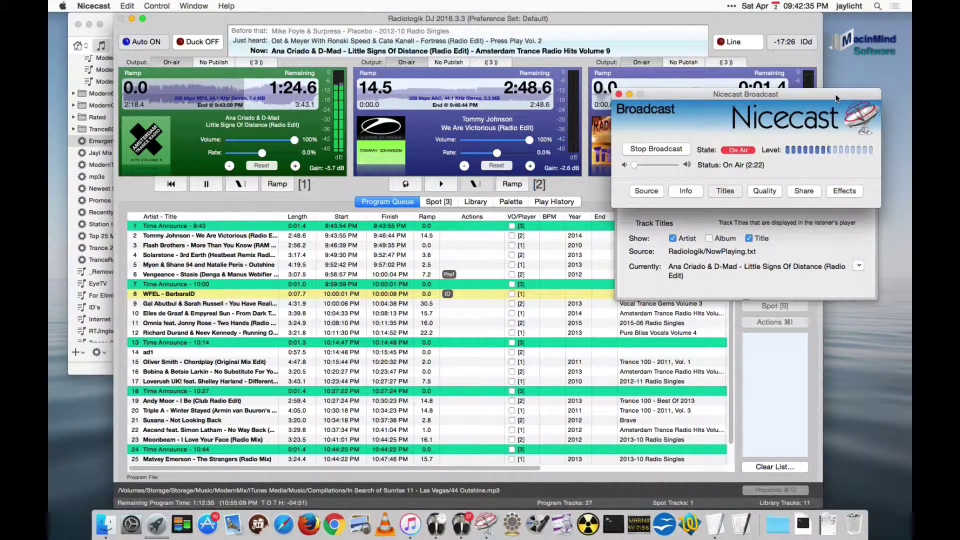